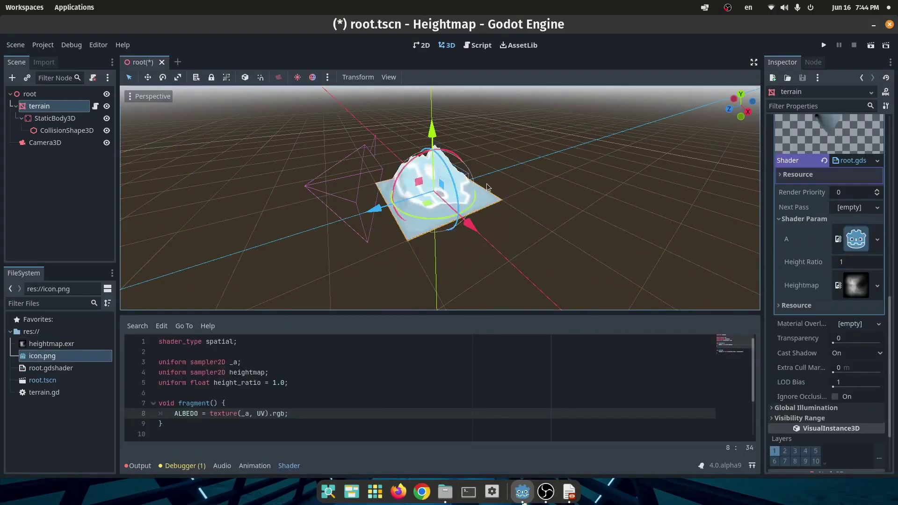
- Save the root scene and run it in a debug window
scroll(487, 188, up, 3)
key(ctrl+s)
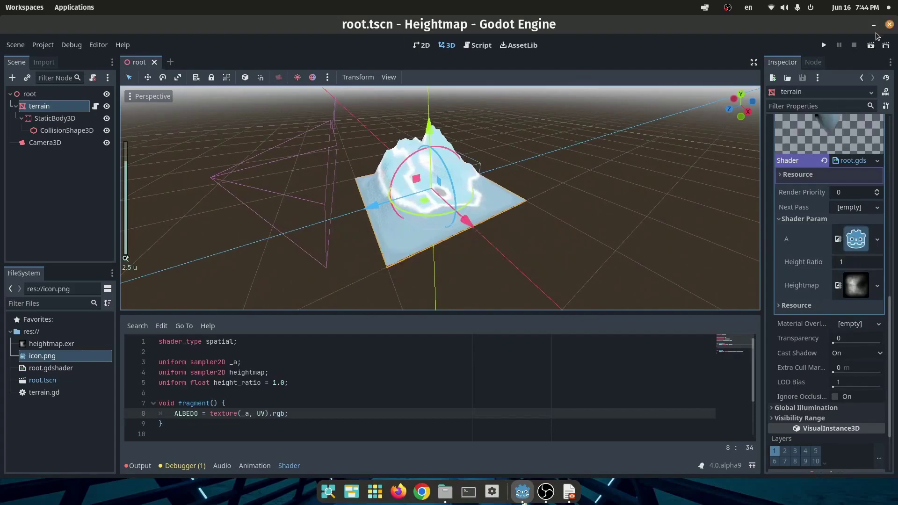
click(870, 47)
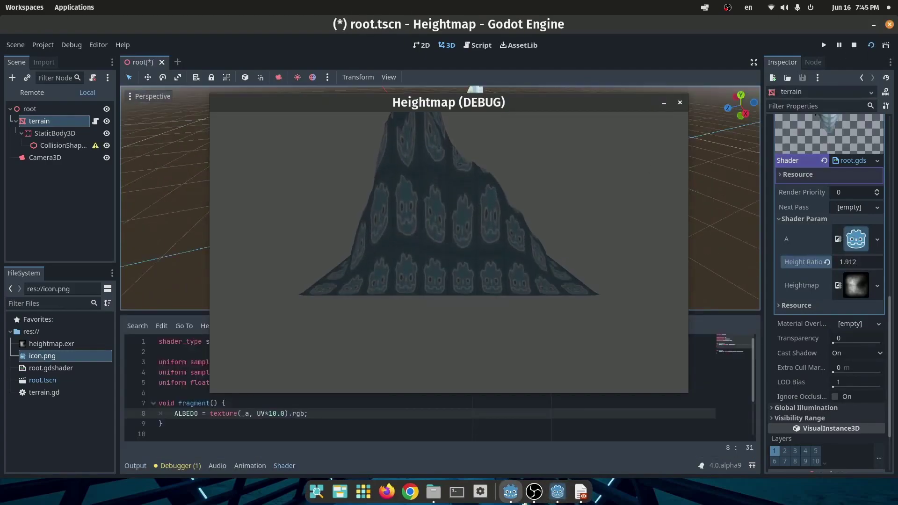
- Try several Height Ratio values on the terrain shader while the scene runs, set it to 1 and close the debug window
mouse_move(856, 262)
mouse_down()
mouse_move(589, 262)
mouse_move(845, 266)
mouse_up()
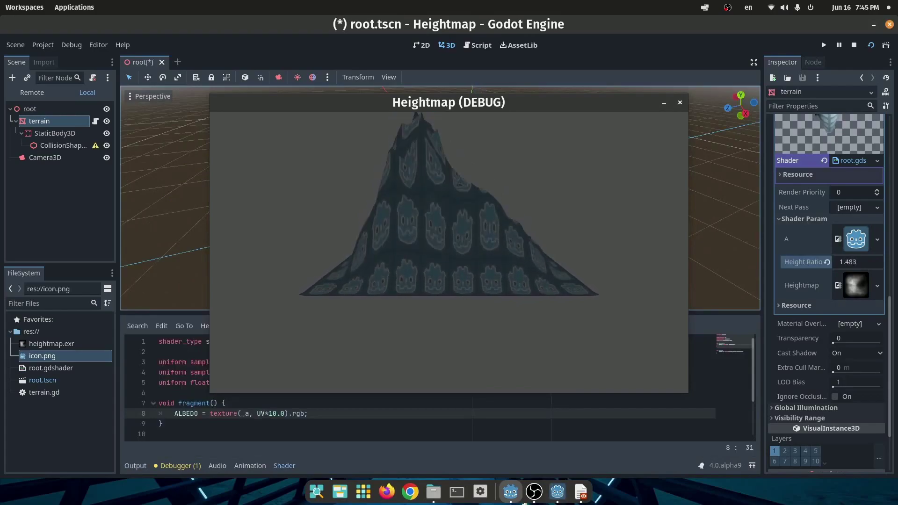
click(854, 264)
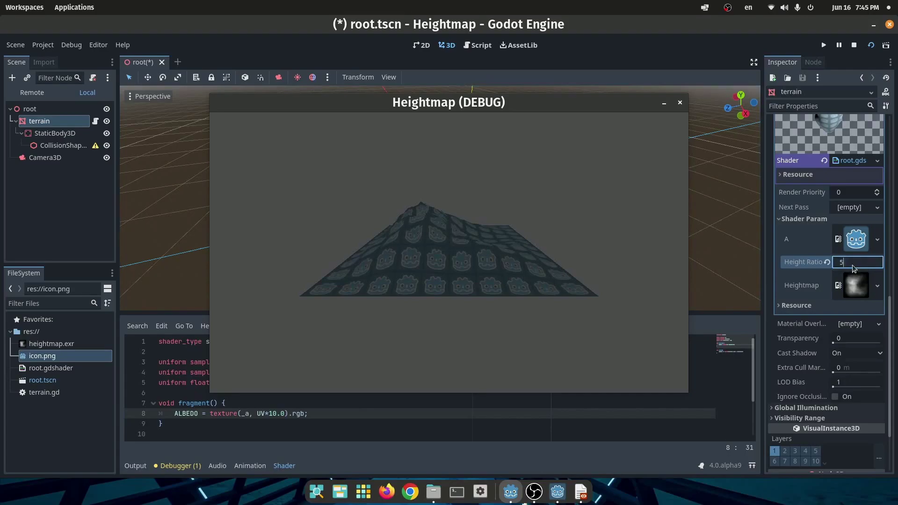
text(5)
key(BackSpace)
text(1)
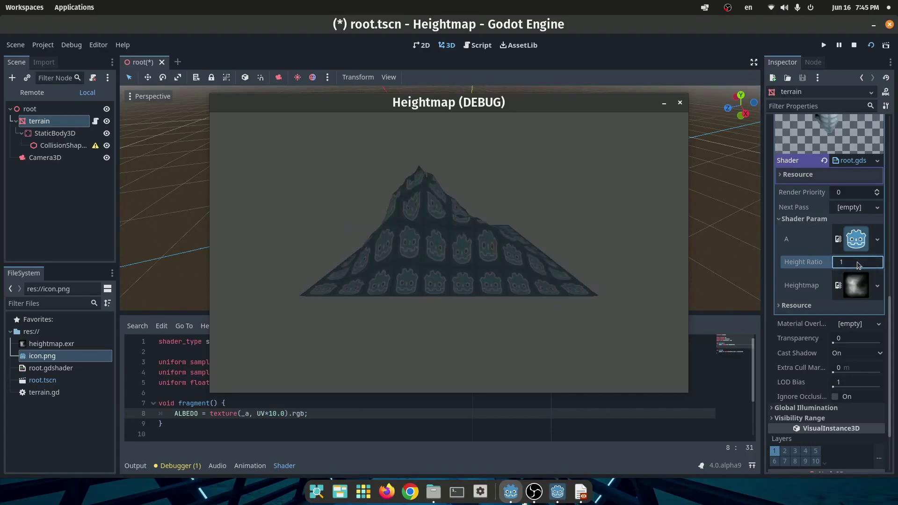
drag(686, 111, 683, 110)
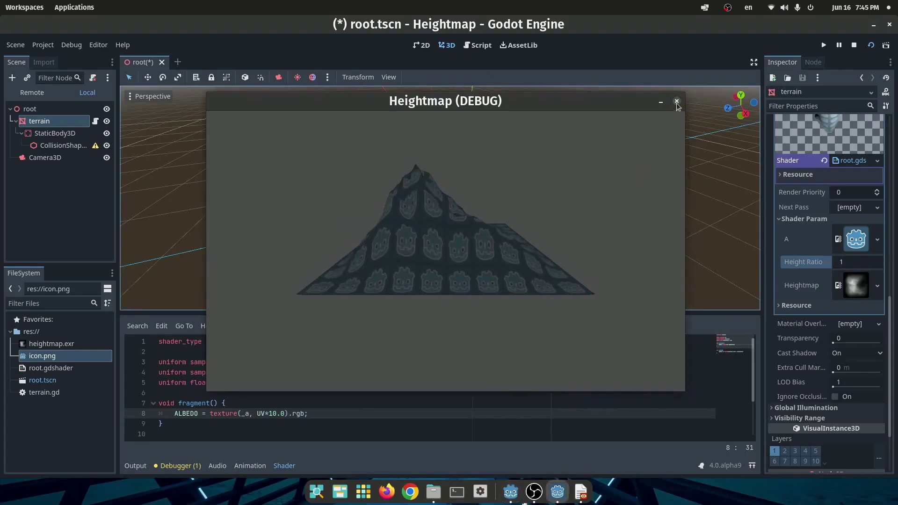
click(677, 102)
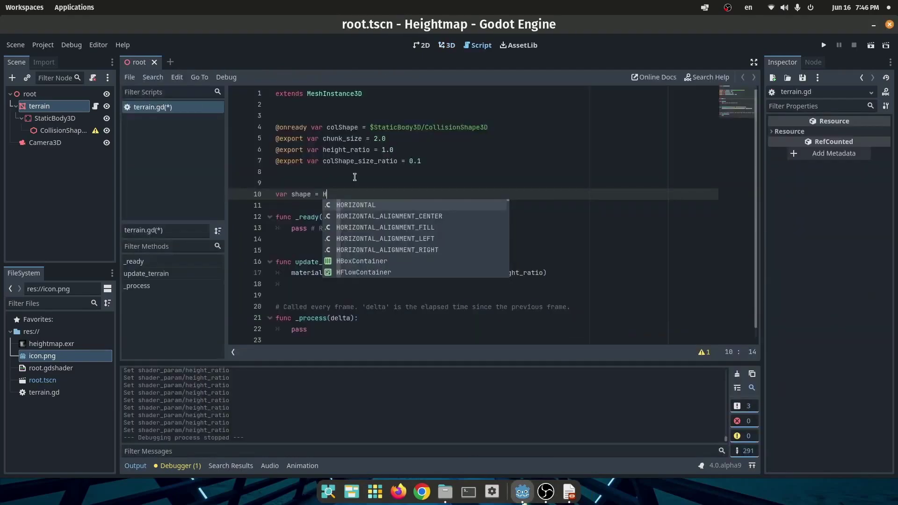
- Complete the shape variable declaration in terrain.gd with HeightMapShape3D.new()
text(ei)
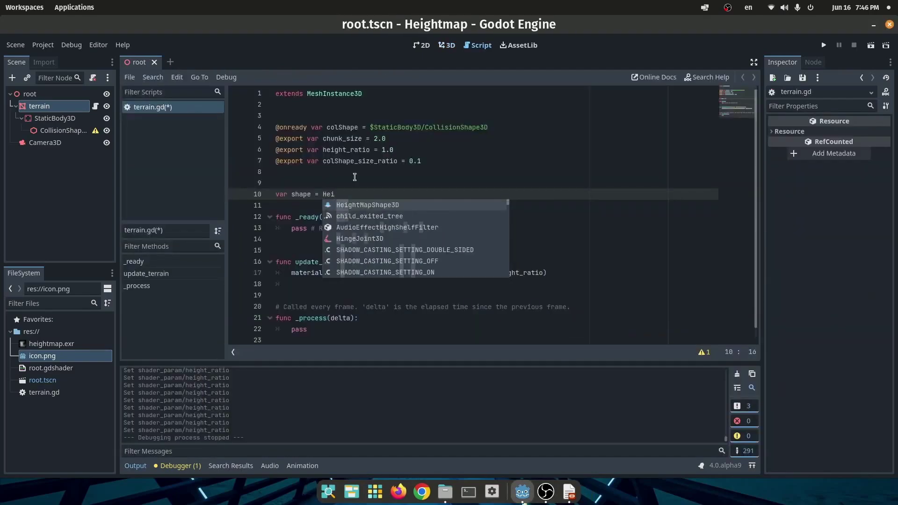
key(Return)
text(.new()
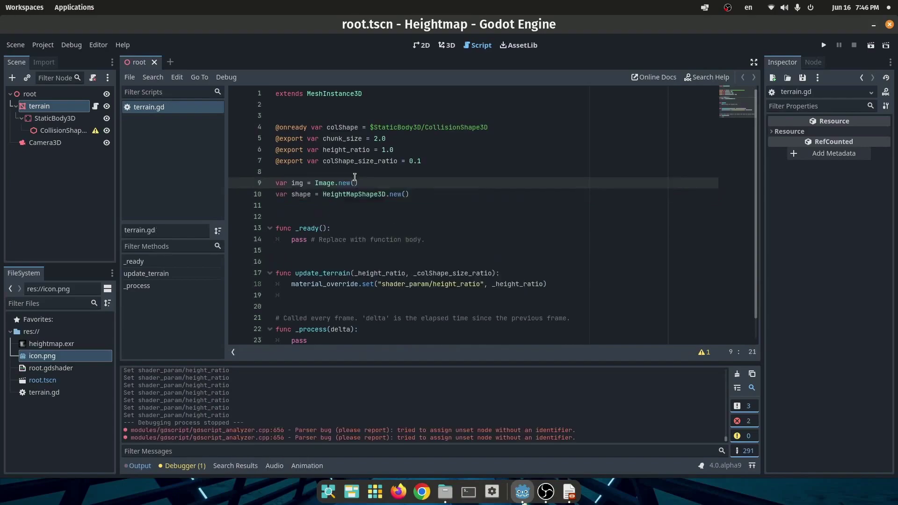
- In update_terrain, load "res://heightmap.exr" into img and convert it to Image.FORMAT_RF
scroll(355, 177, down, 1)
click(582, 263)
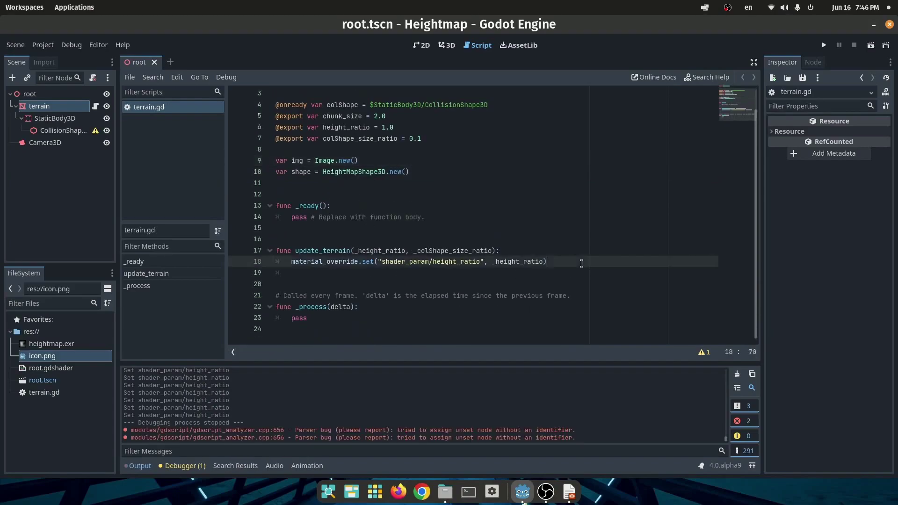
key(Return)
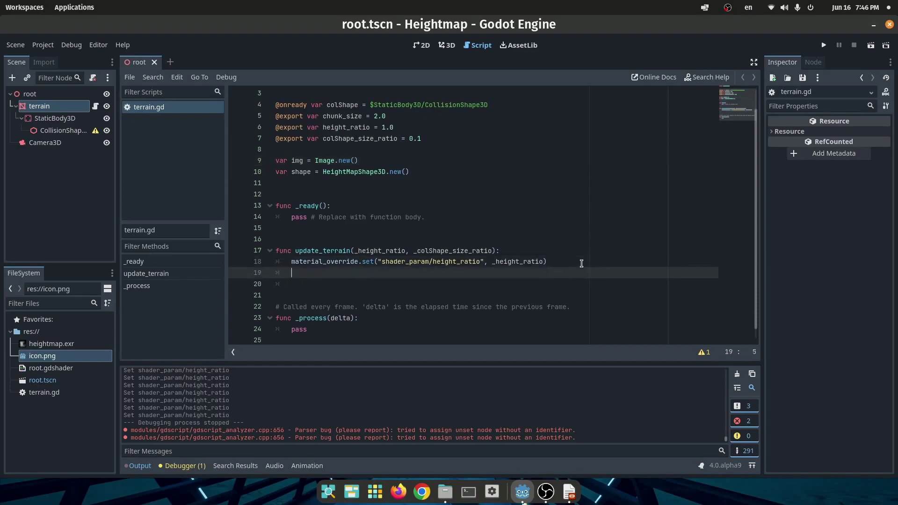
text(img.load("res://heightmap.exr"))
key(Return)
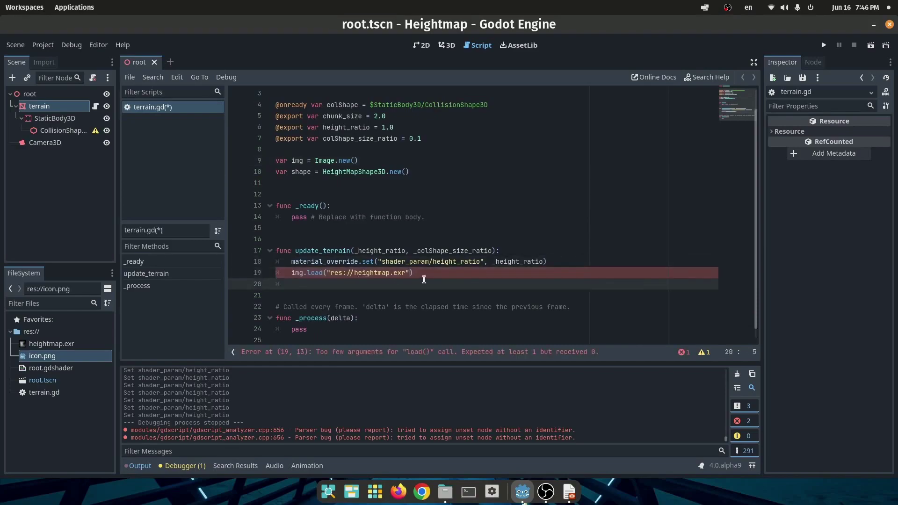
text(img.convert(Image.FORMAT_RF))
key(Return)
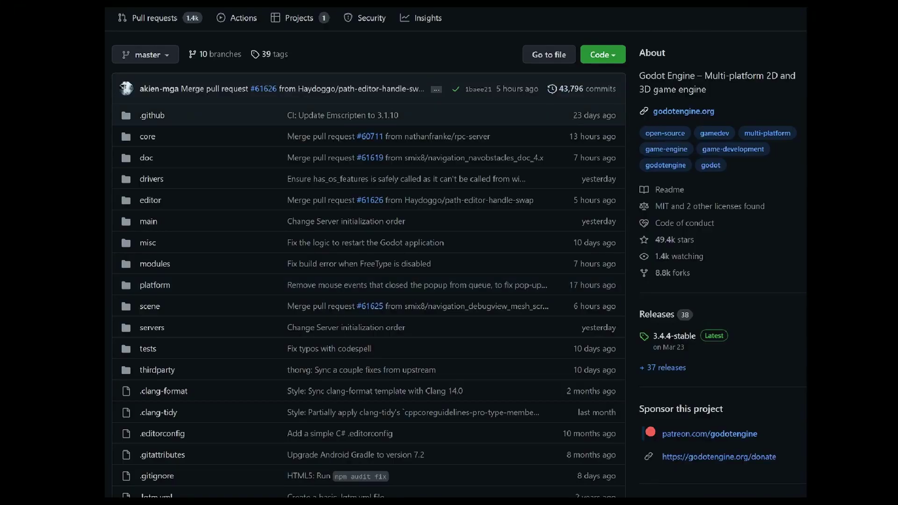
drag(467, 115, 621, 497)
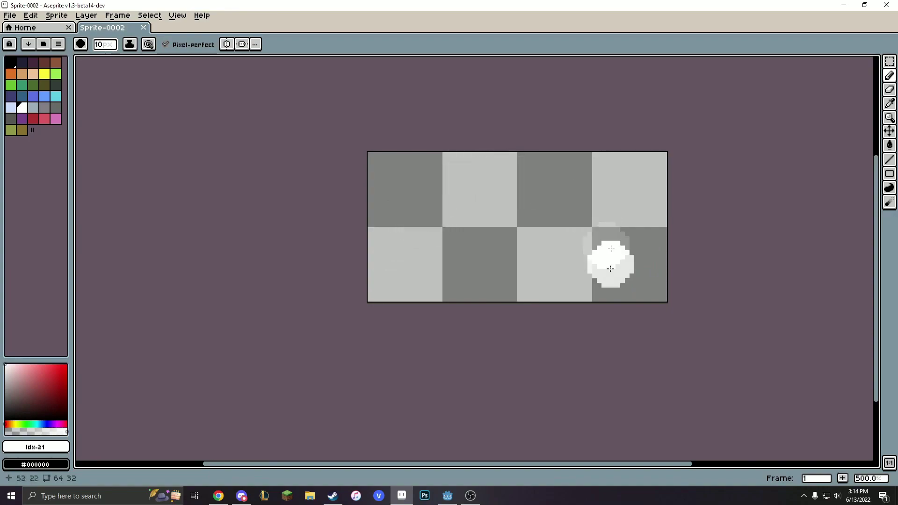
- Set the pencil's brush size to 1 px
click(103, 45)
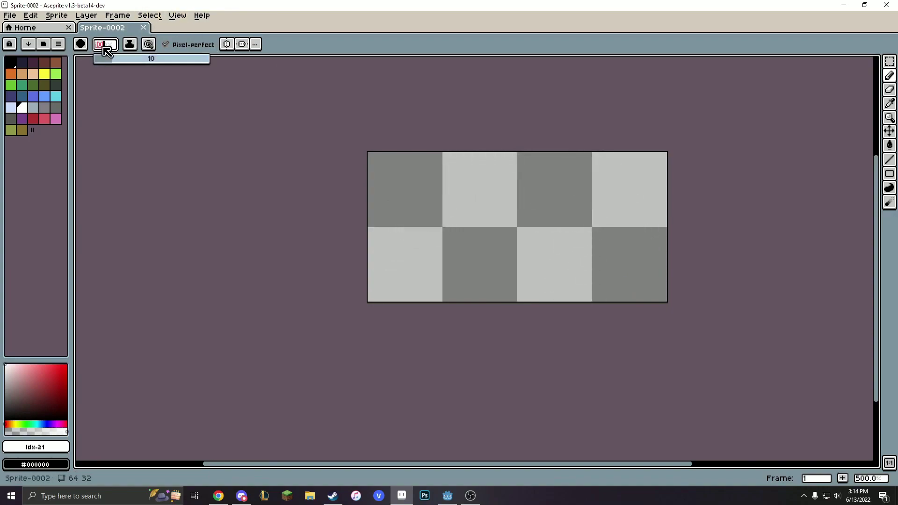
key(Return)
click(104, 46)
text(1)
key(Return)
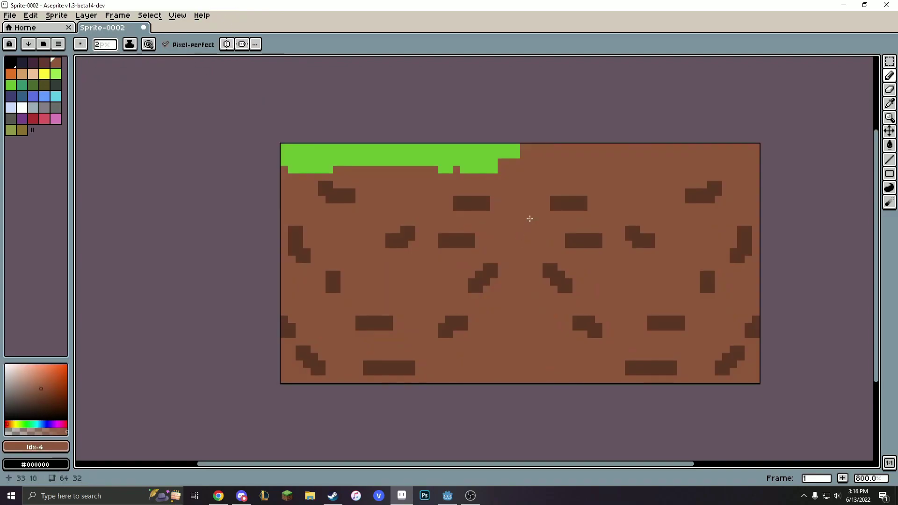
- Export the dirt tileset sprite as DirtTileset.png at 100% with visible layers, and close Aseprite
click(9, 15)
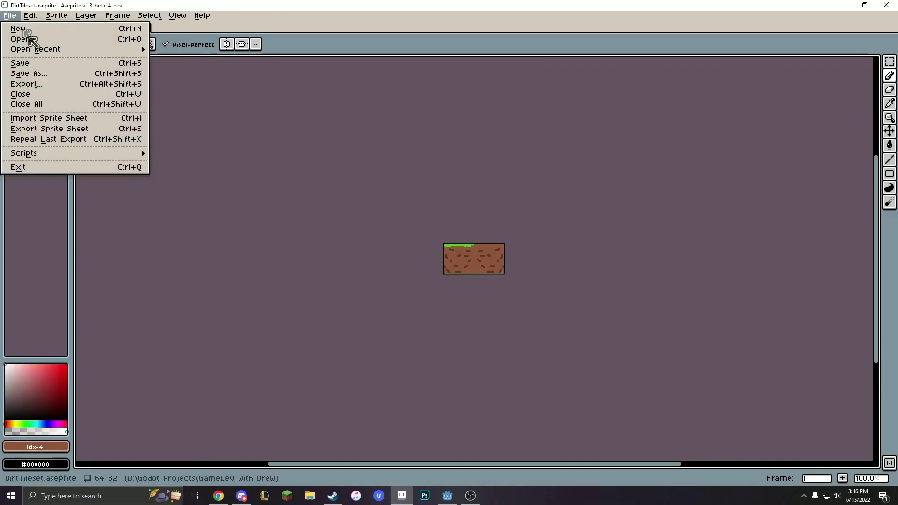
click(38, 85)
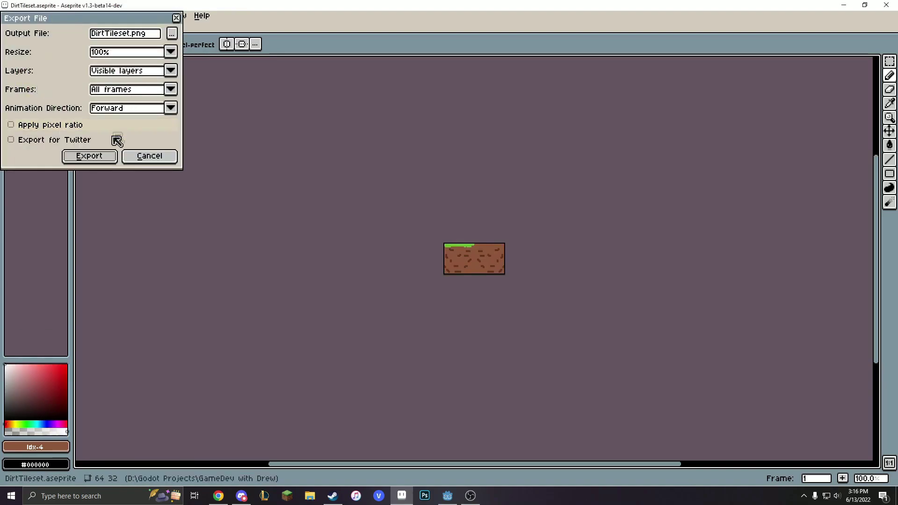
click(106, 157)
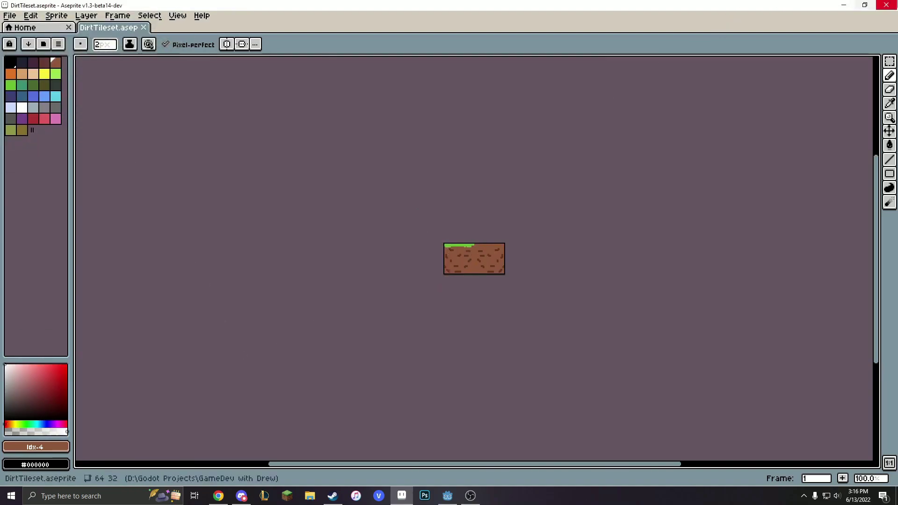
click(886, 5)
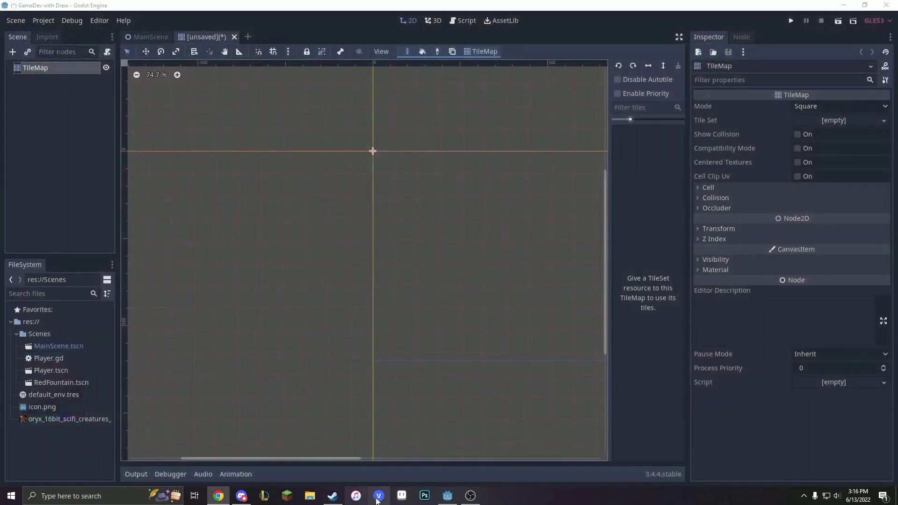
- Assign a new TileSet to the TileMap in Godot and add DirtTileset.png as its texture
click(48, 409)
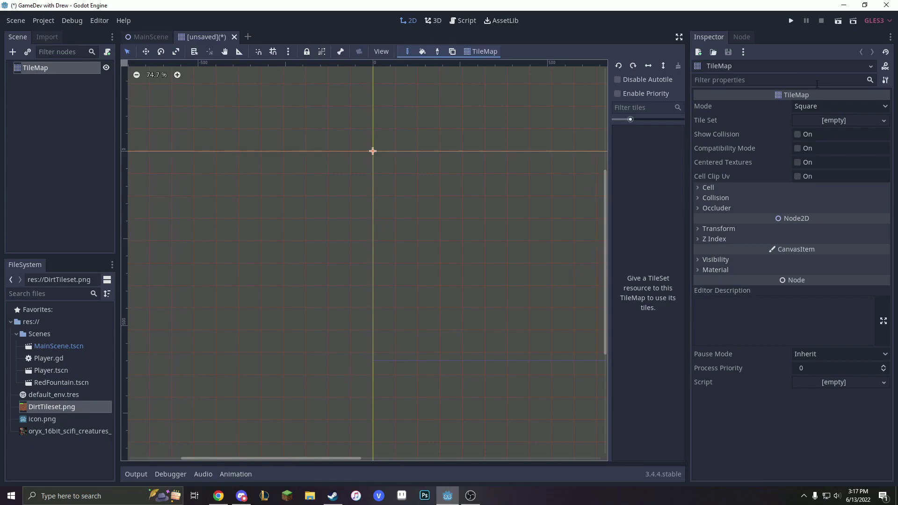
click(843, 122)
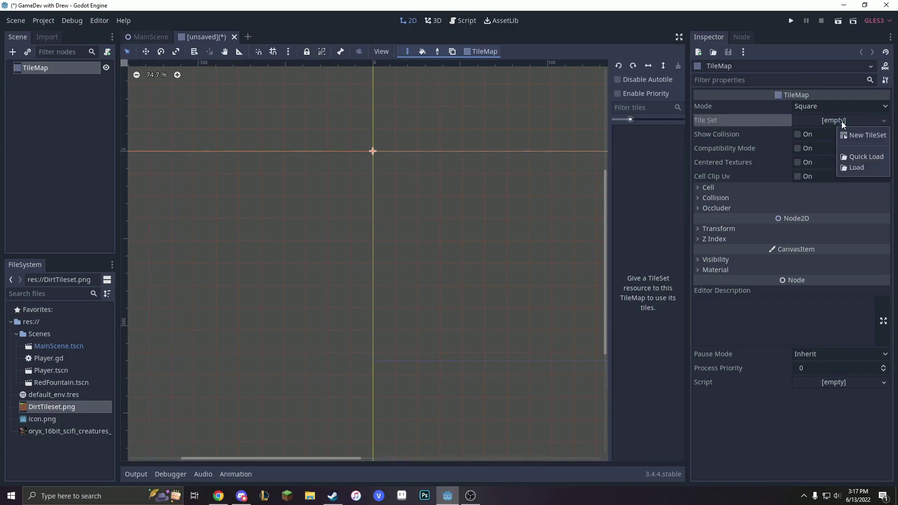
click(853, 135)
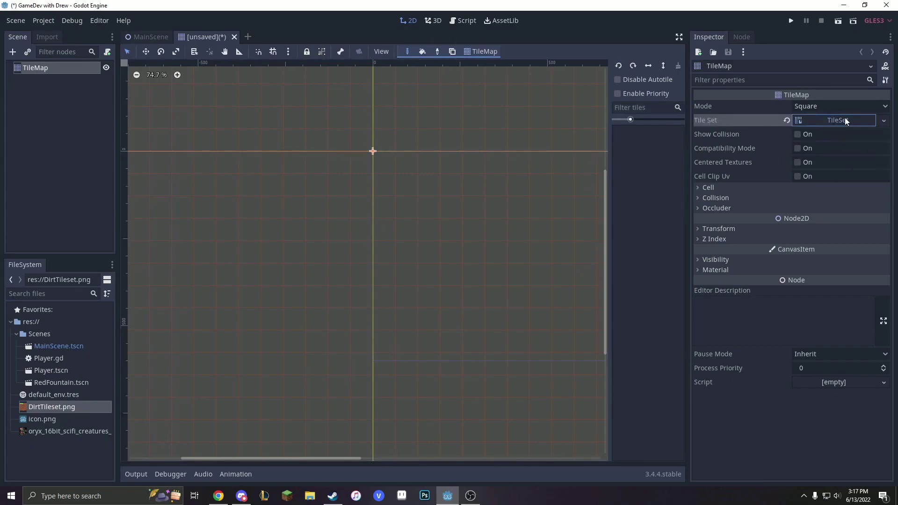
click(845, 117)
click(130, 465)
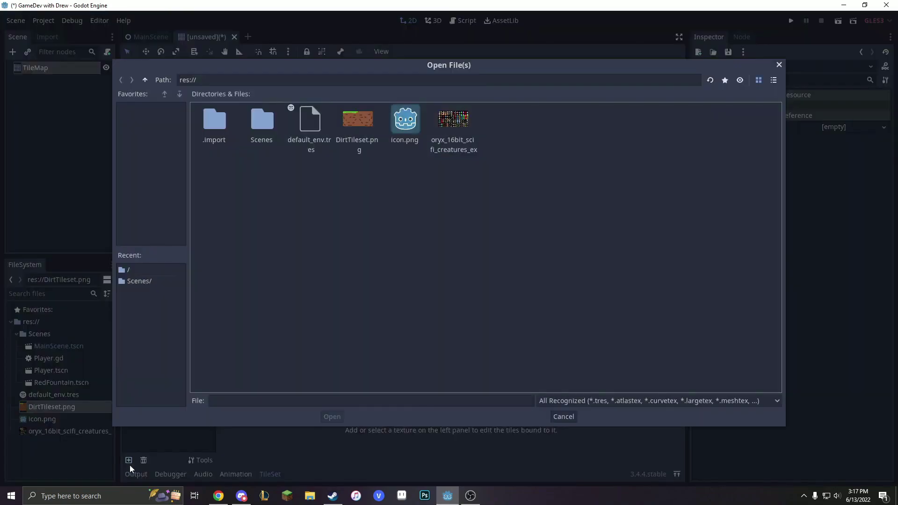
double_click(356, 122)
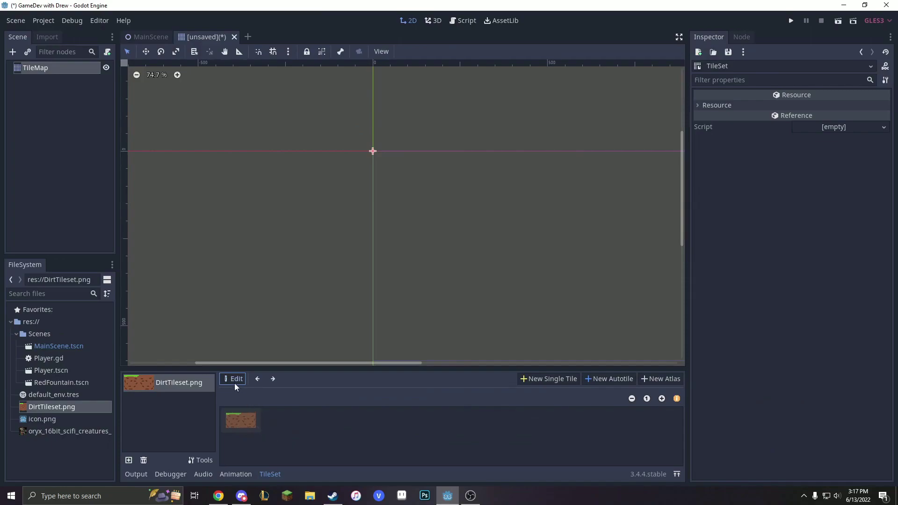
- Start a new single tile and begin marking its region on the DirtTileset texture
click(563, 379)
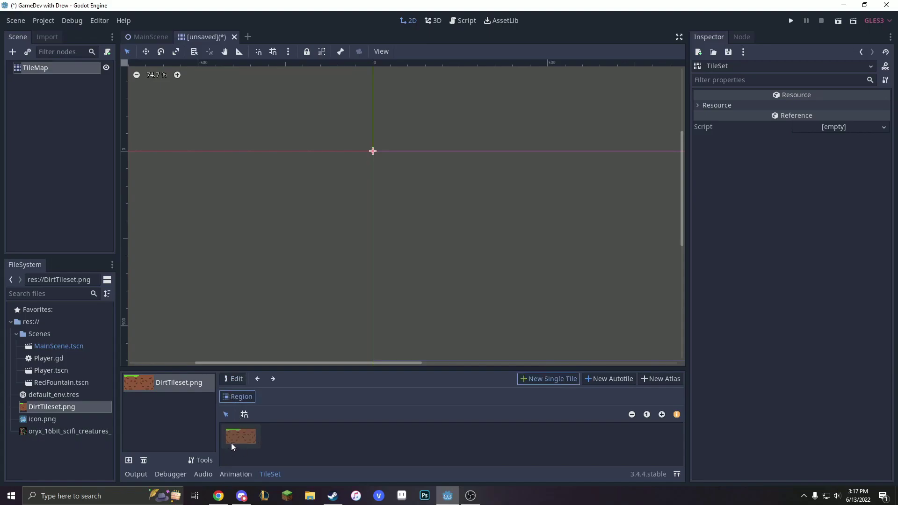
drag(231, 444, 231, 435)
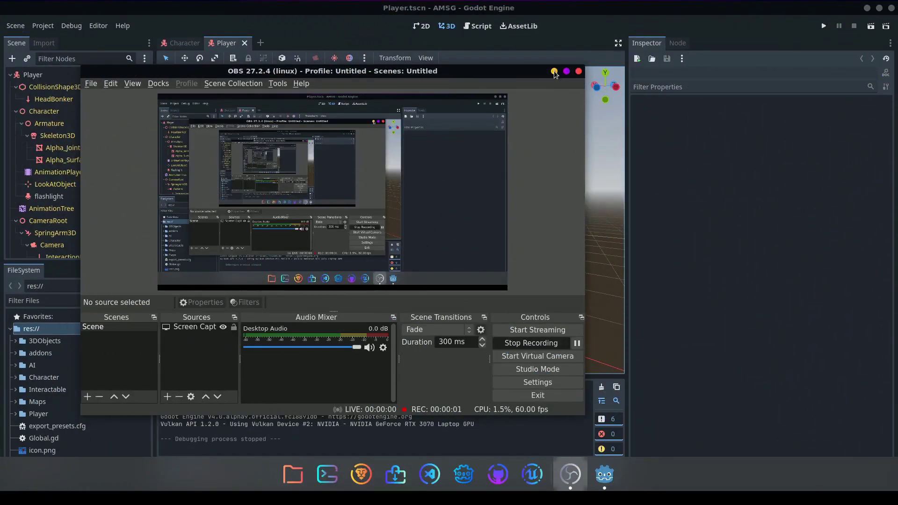
- Minimize the OBS window, run the AMSG project and enter its test level
click(554, 72)
click(827, 30)
click(448, 229)
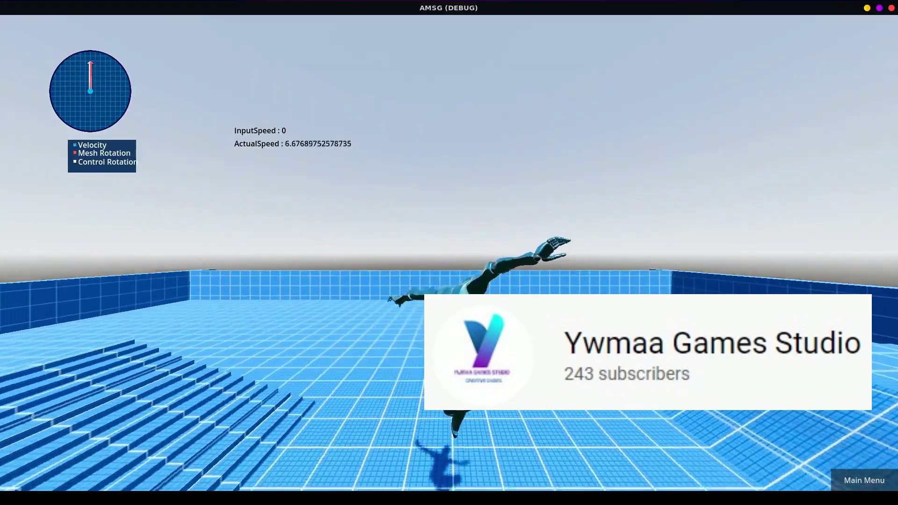
- Test velocity direction movement in the running game by walking, running and sprinting the character in several directions
key(w)
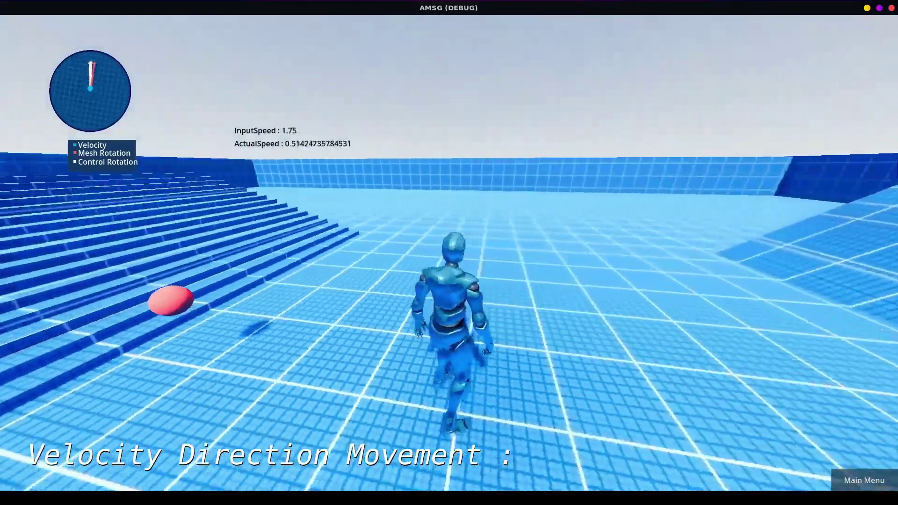
key(shift)
key(d)
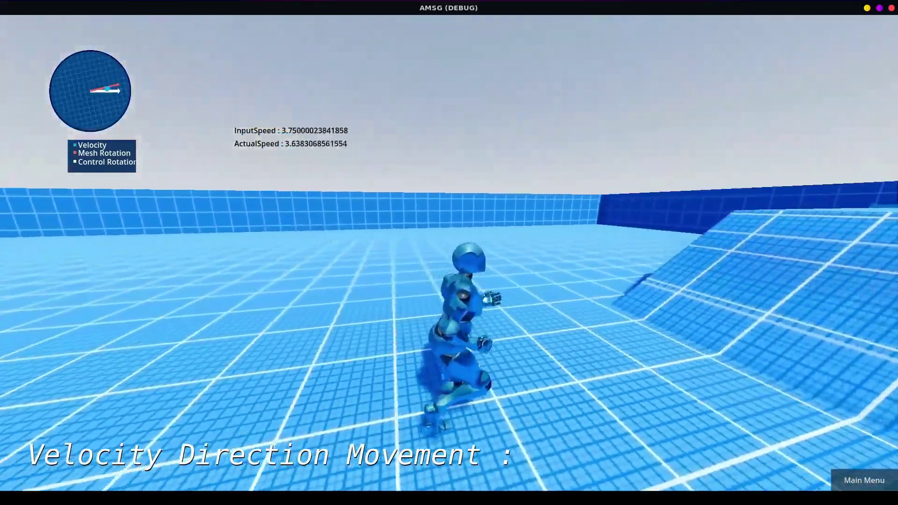
key(w)
key(a)
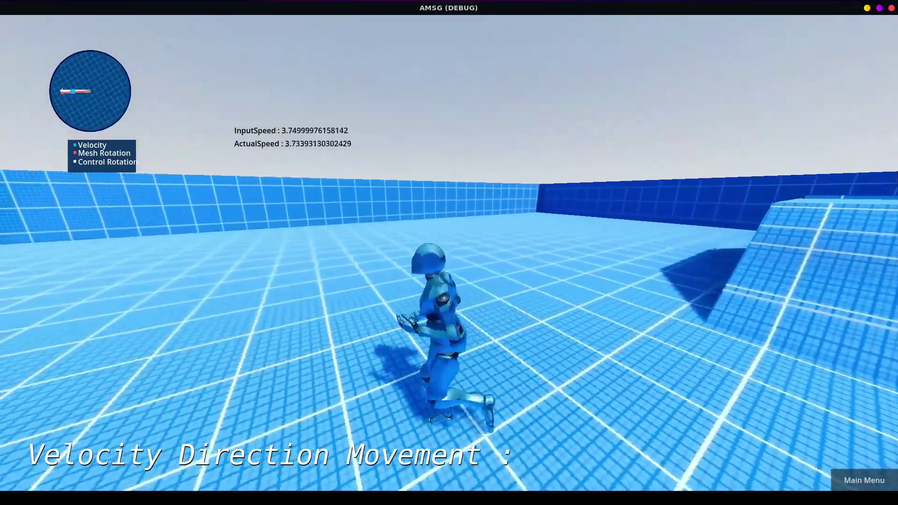
key(w)
key(shift)
key(d)
key(w)
key(d)
key(a)
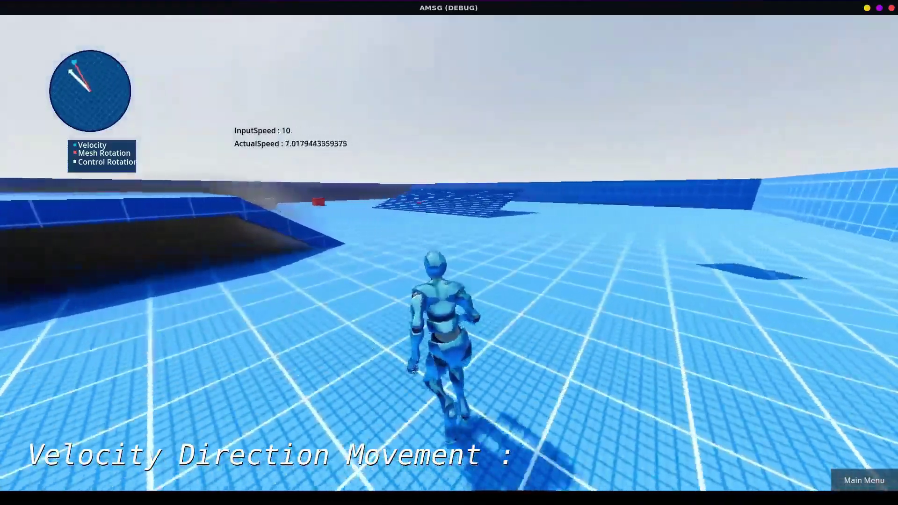
key(d)
key(w)
key(shift)
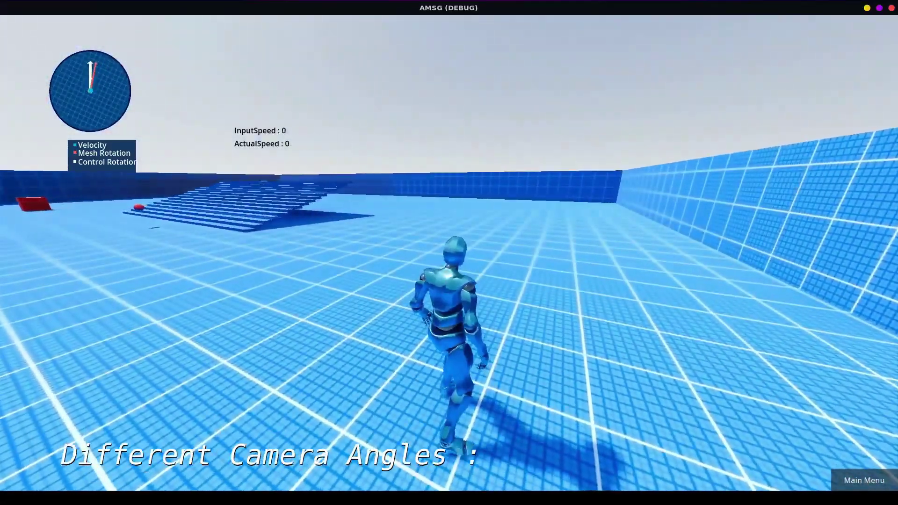
- Walk and run the character forward to check movement under the different camera angles
key(w)
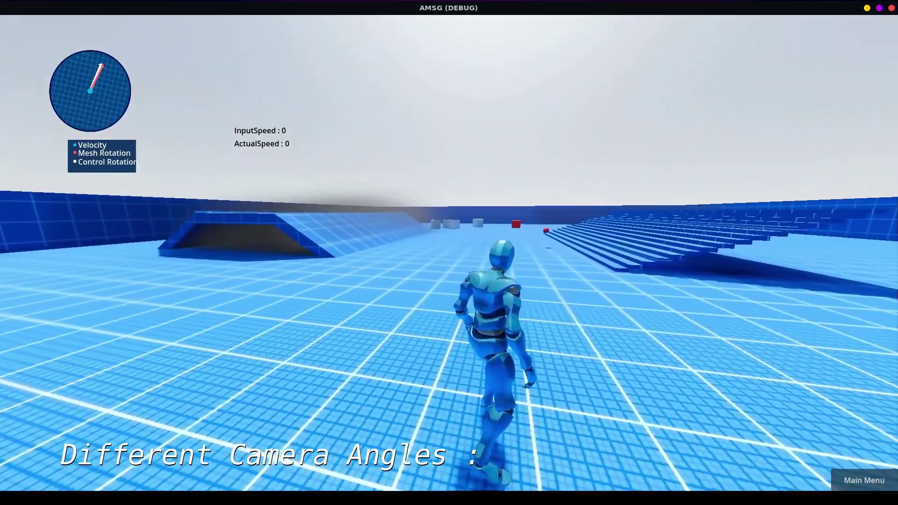
key(w)
key(shift)
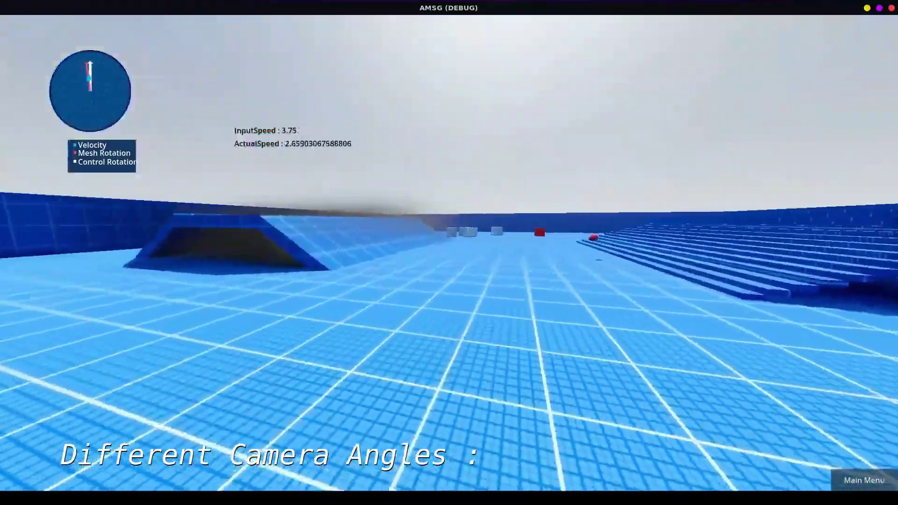
- Run the character across the test level in first-person view, passing the stairs and the boxes
key(shift)
key(shift)
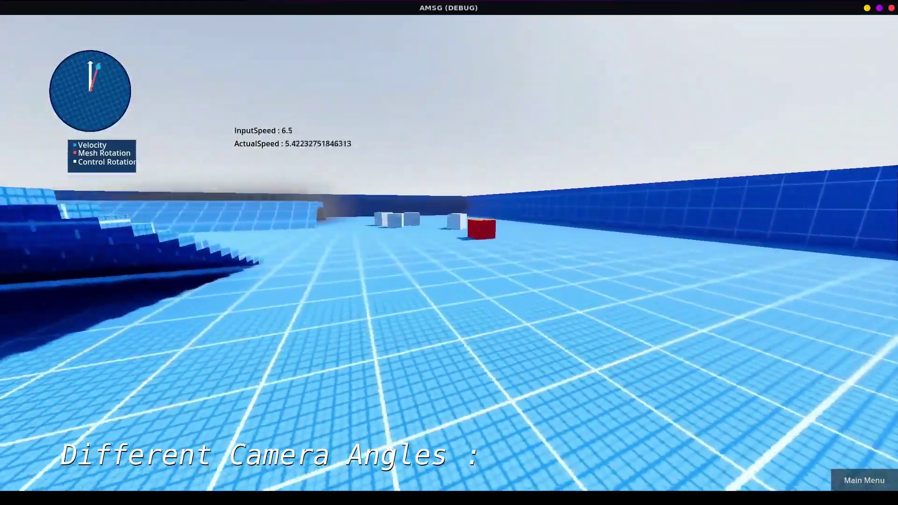
key(w)
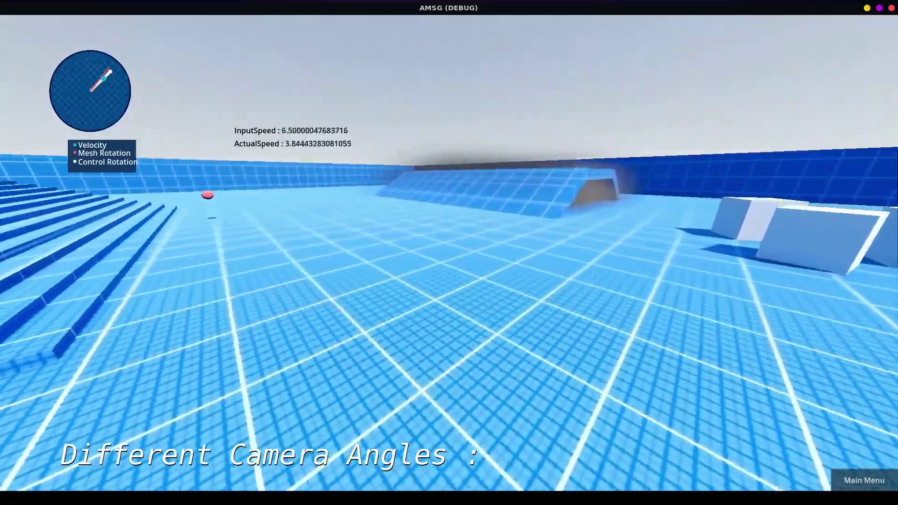
key(w)
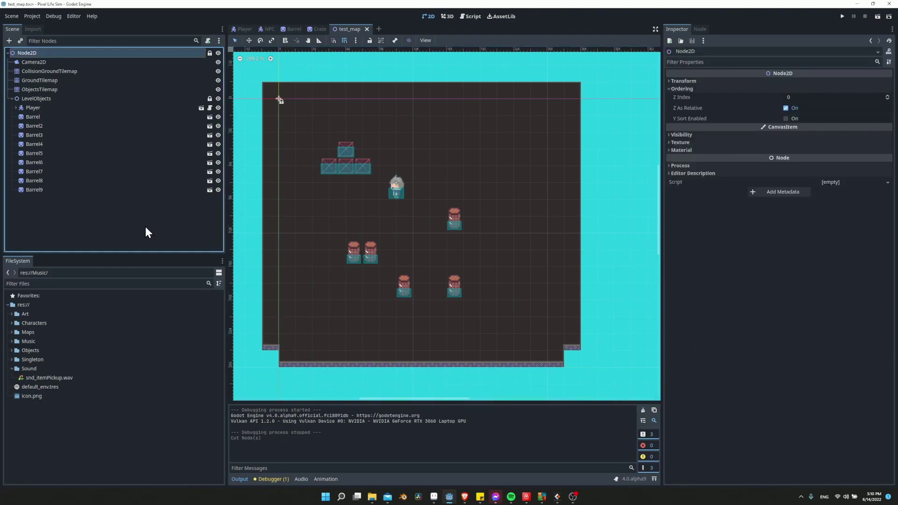
- Start adding a child node to the root Node2D of the test_map scene and search the node types for "audio"
right_click(21, 51)
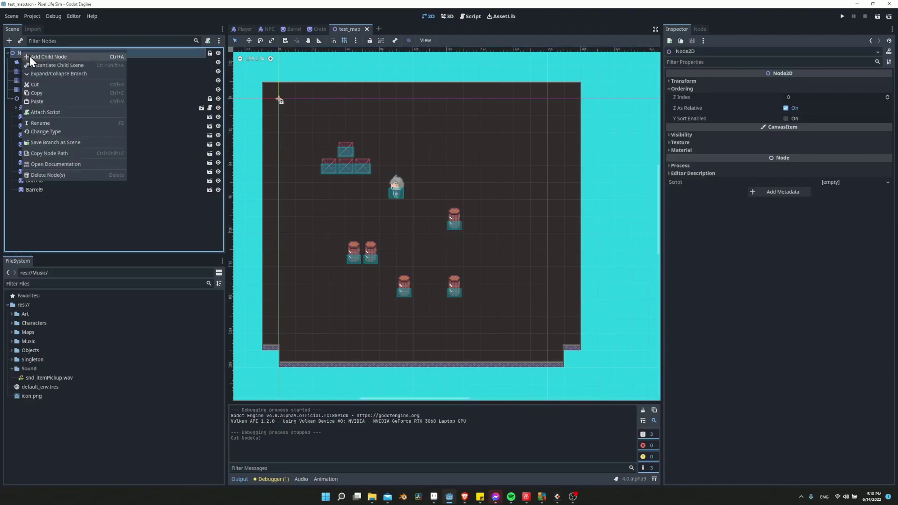
click(29, 56)
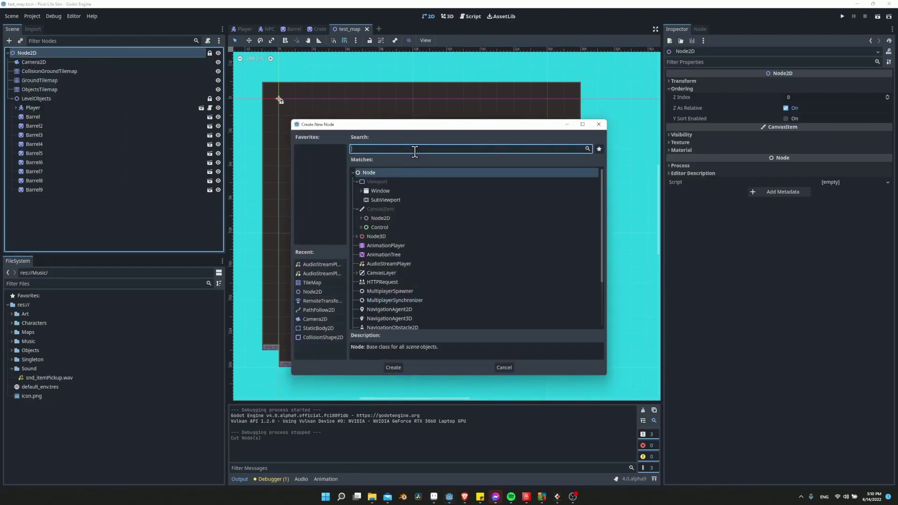
text(audio)
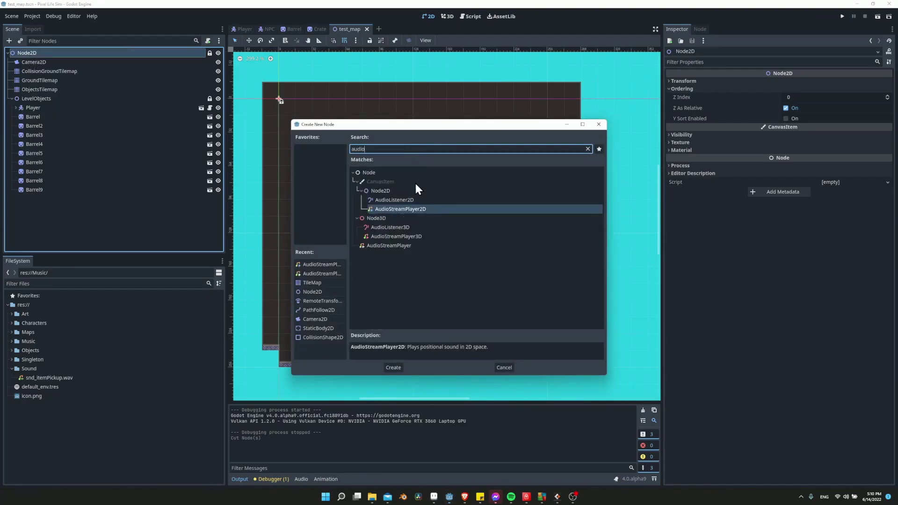